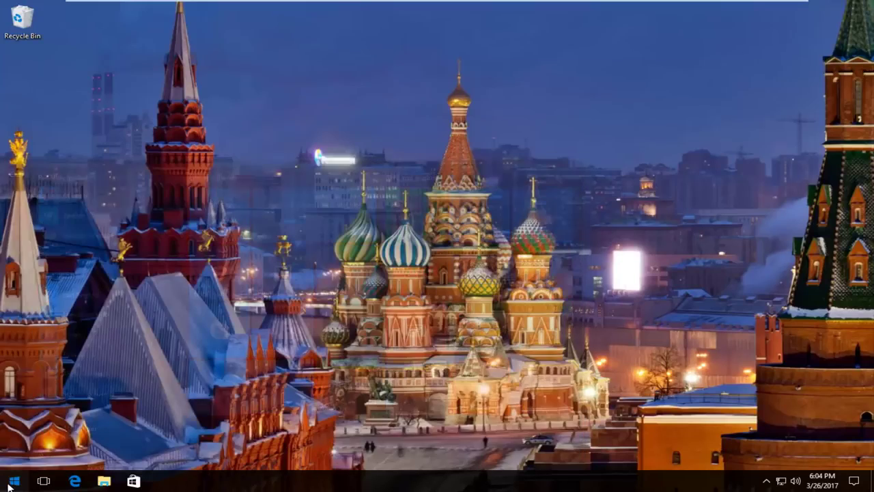
Search the Start menu for 'service'
{"action": "left_click", "coordinate": [10, 486]}
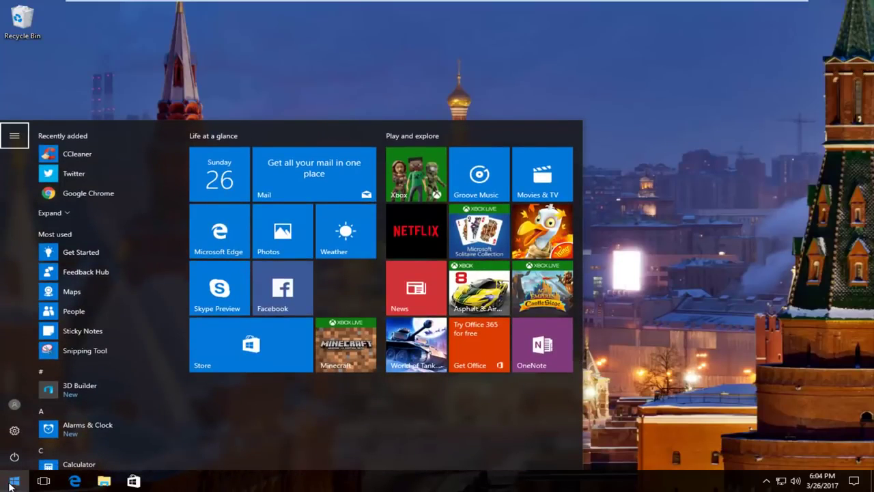
{"action": "left_click", "coordinate": [10, 486]}
{"action": "left_click", "coordinate": [10, 486]}
{"action": "left_click", "coordinate": [10, 486]}
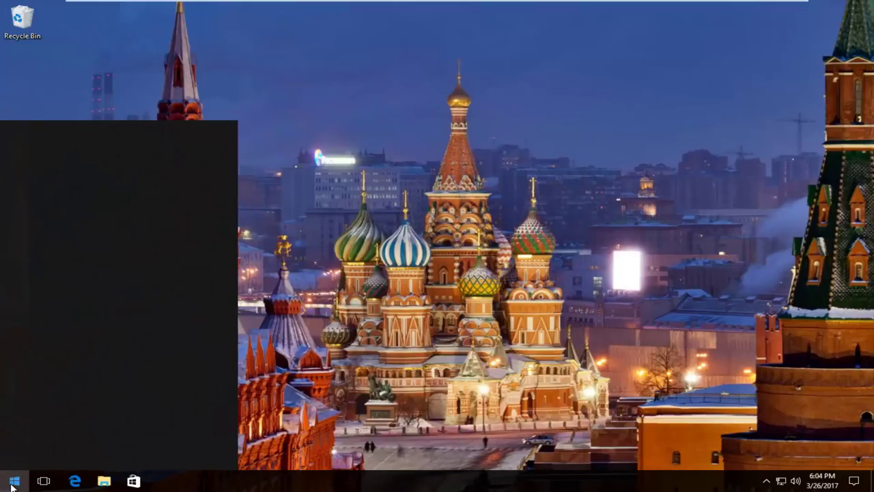
{"action": "type", "text": "s"}
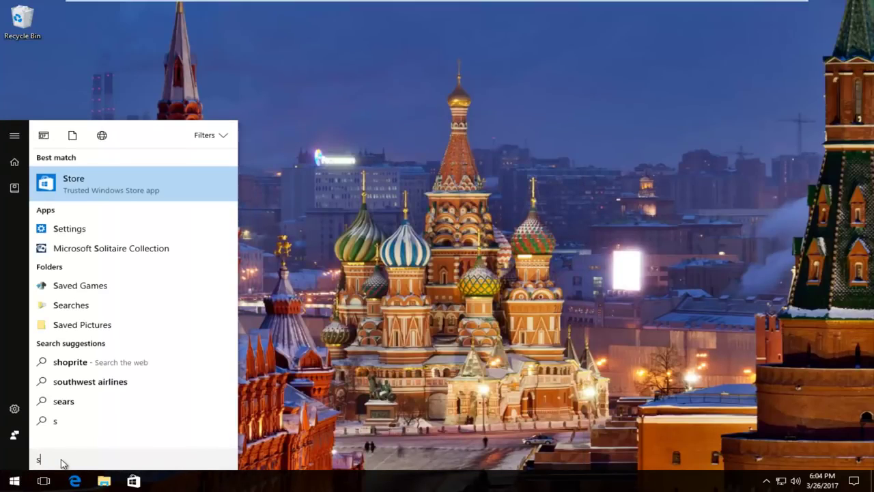
{"action": "type", "text": "ervices"}
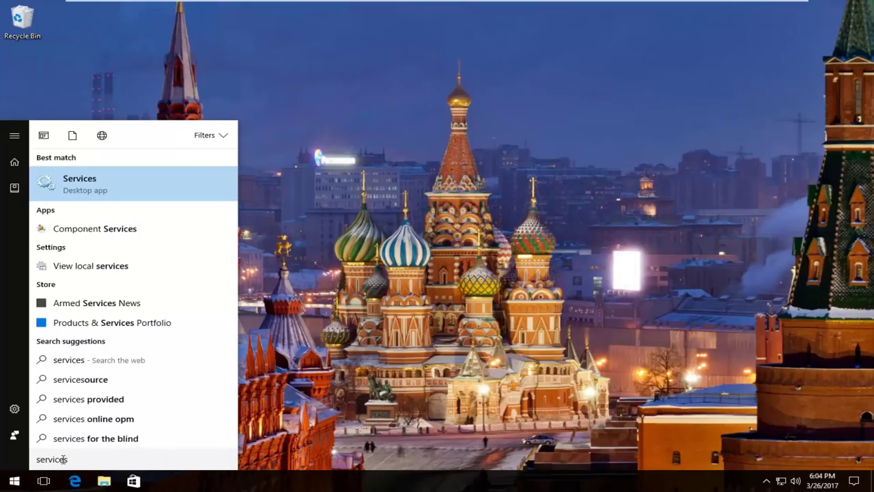
Launch Services, maximize its window, and widen the Name column to show full names
{"action": "left_click", "coordinate": [66, 191]}
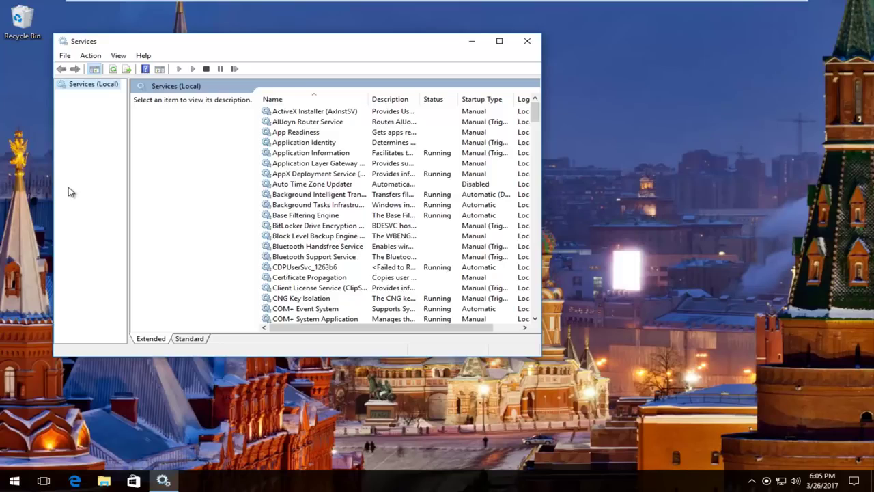
{"action": "left_click_drag", "start_coordinate": [541, 356], "coordinate": [819, 430]}
{"action": "double_click", "coordinate": [338, 39]}
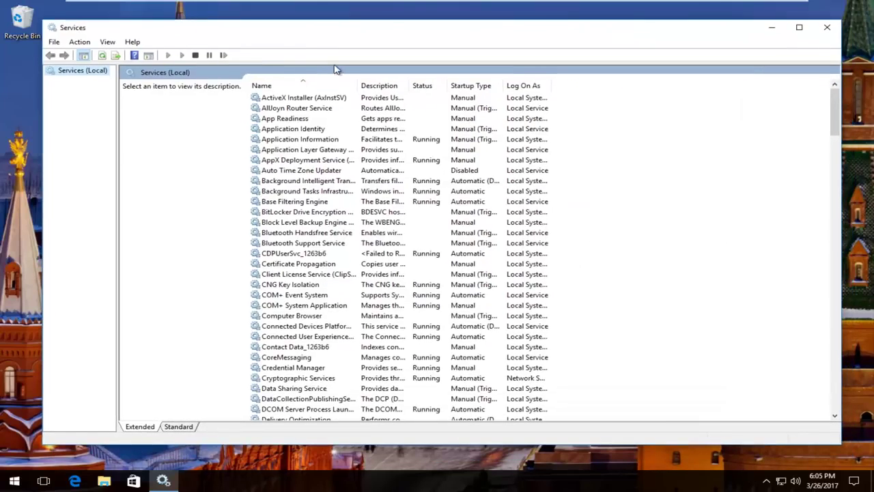
{"action": "left_click_drag", "start_coordinate": [358, 82], "coordinate": [568, 85]}
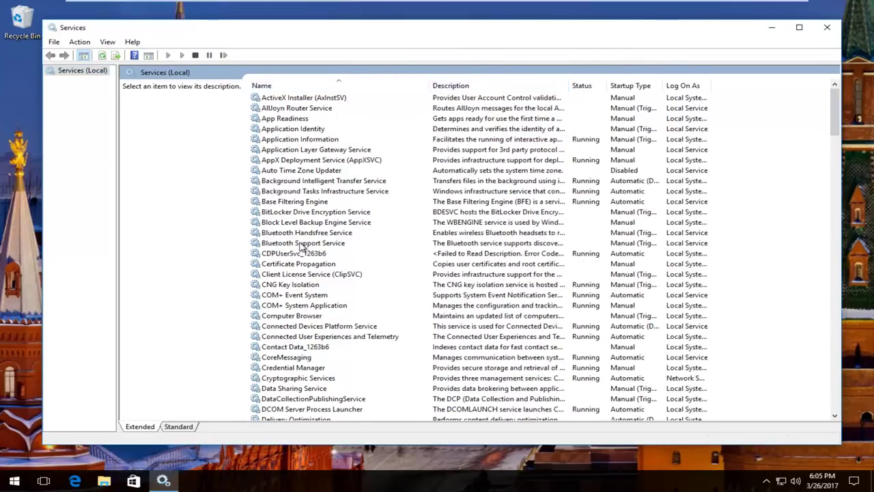
Set Bluetooth Support Service startup to Automatic, start the service, and apply the change
{"action": "left_click", "coordinate": [301, 245]}
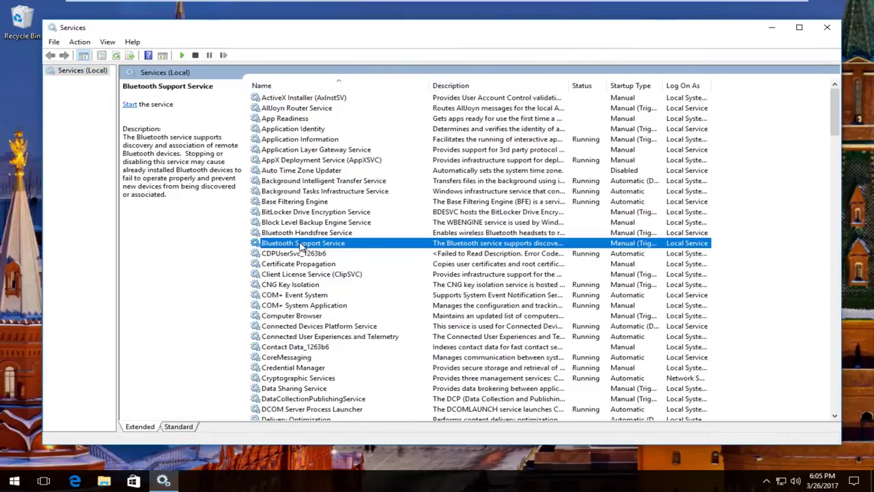
{"action": "right_click", "coordinate": [301, 244]}
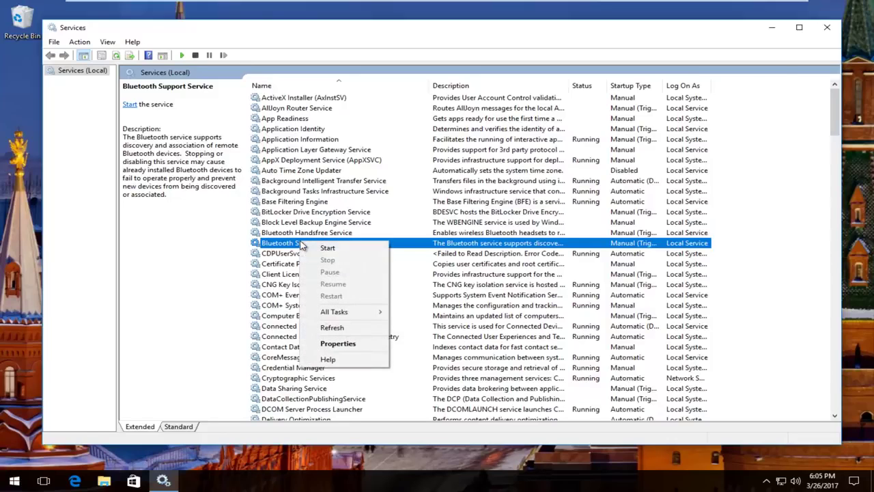
{"action": "left_click", "coordinate": [326, 344]}
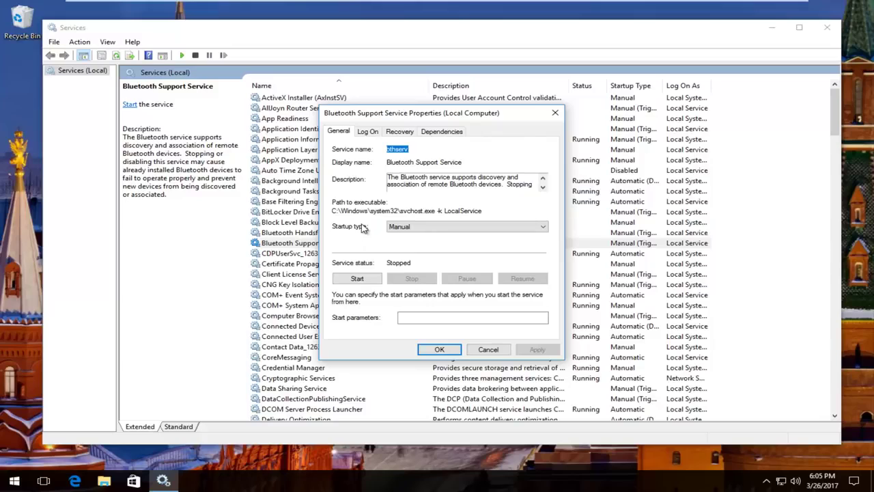
{"action": "left_click", "coordinate": [407, 227]}
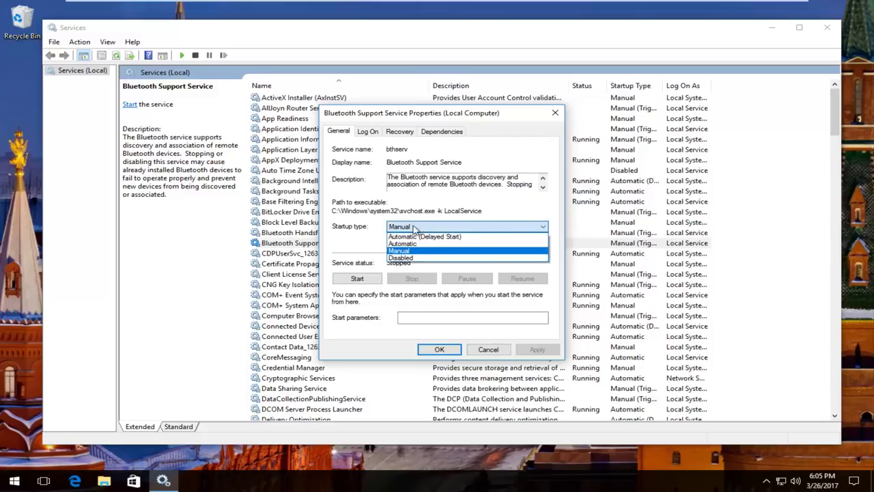
{"action": "left_click", "coordinate": [486, 230]}
{"action": "left_click", "coordinate": [410, 229]}
{"action": "left_click", "coordinate": [399, 246]}
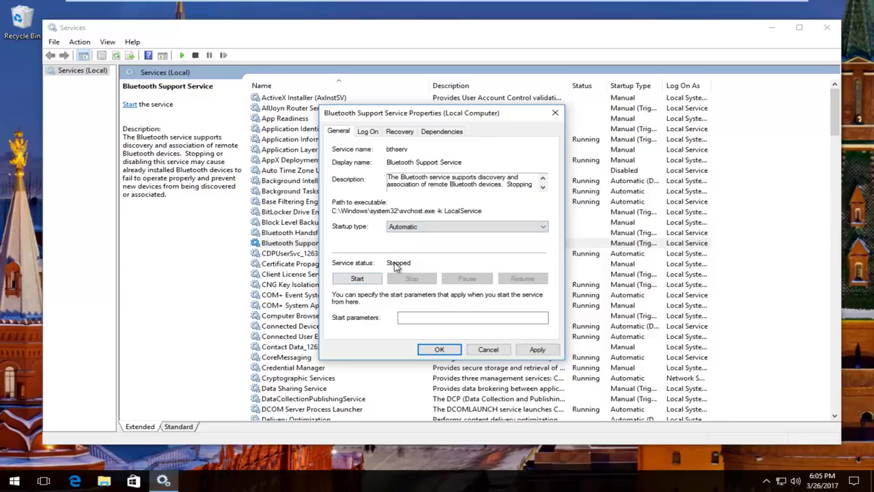
{"action": "left_click", "coordinate": [356, 280]}
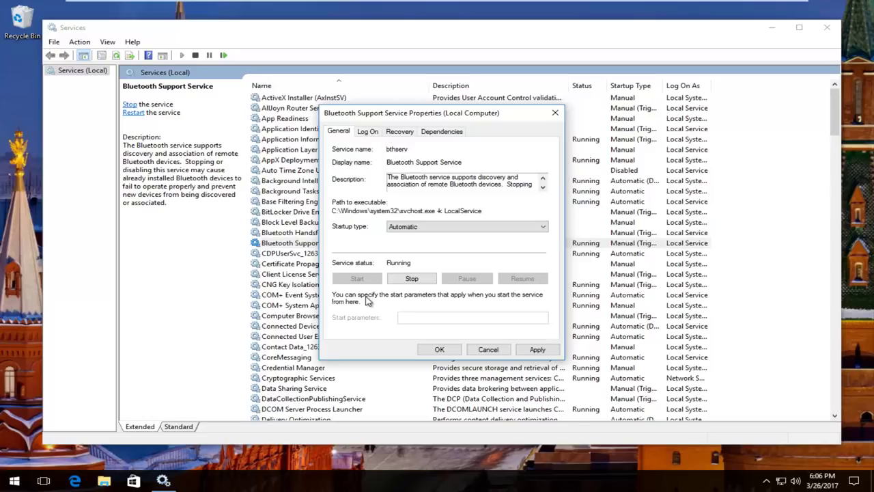
{"action": "left_click", "coordinate": [521, 350]}
Close the service properties, then search 'troubleshooting' and open Control Panel's Troubleshooting page
{"action": "left_click", "coordinate": [432, 349]}
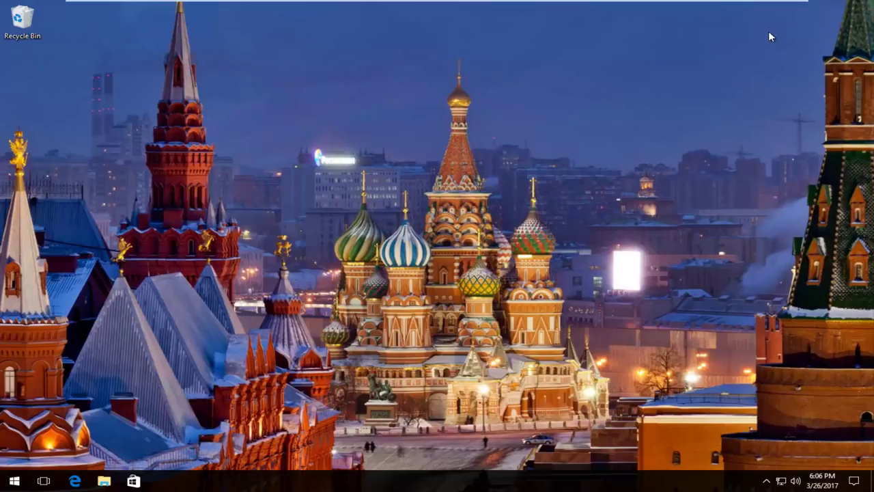
{"action": "left_click", "coordinate": [14, 481]}
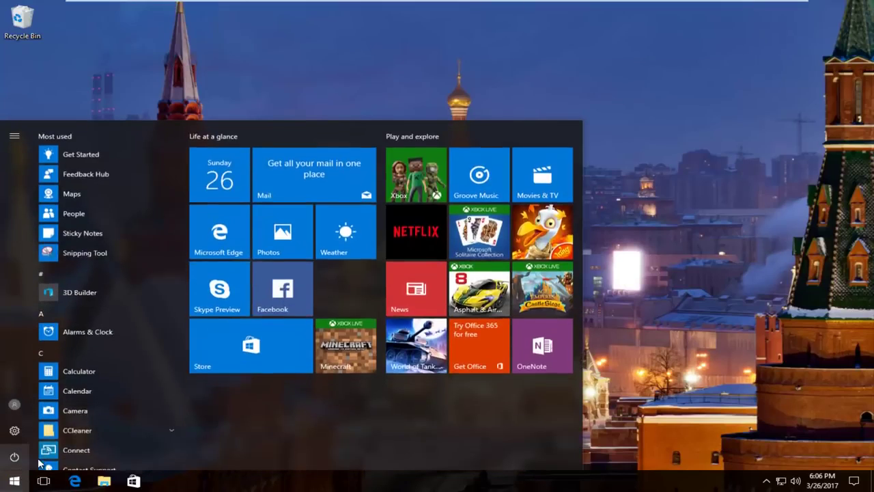
{"action": "type", "text": "troubles"}
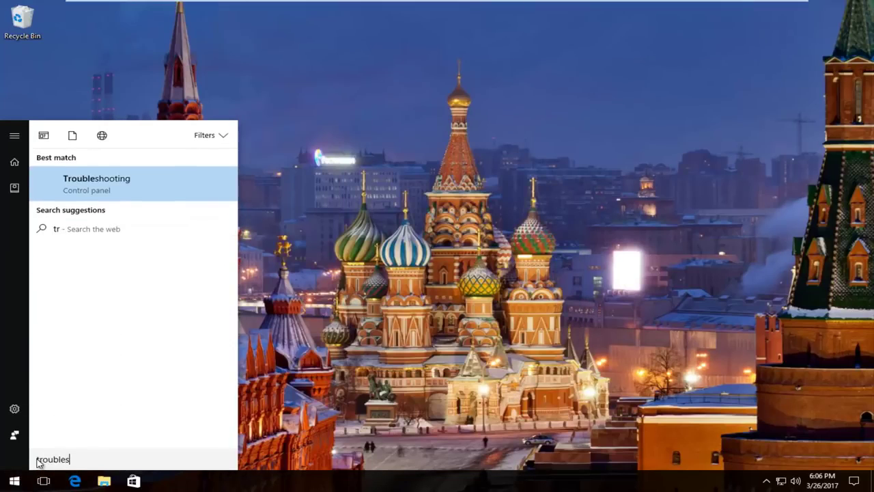
{"action": "type", "text": "hooting"}
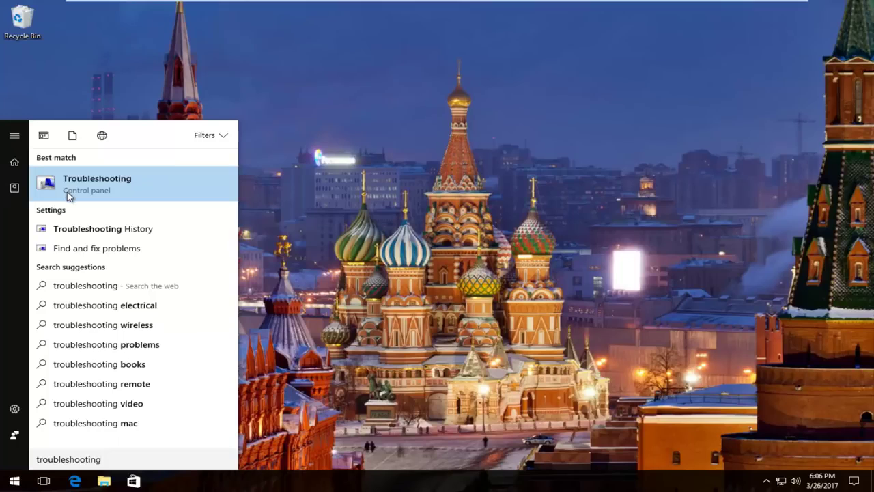
{"action": "left_click", "coordinate": [73, 189]}
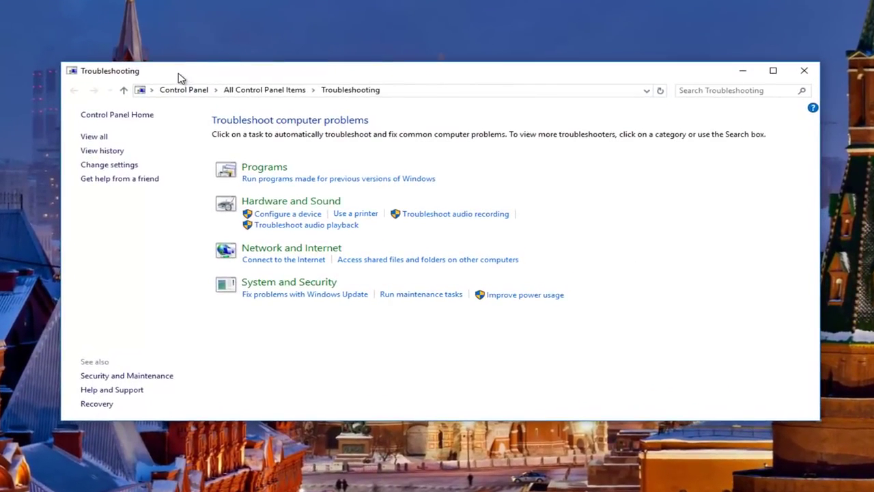
List all troubleshooters and launch Hardware and Devices from the All Categories list
{"action": "left_click", "coordinate": [95, 140]}
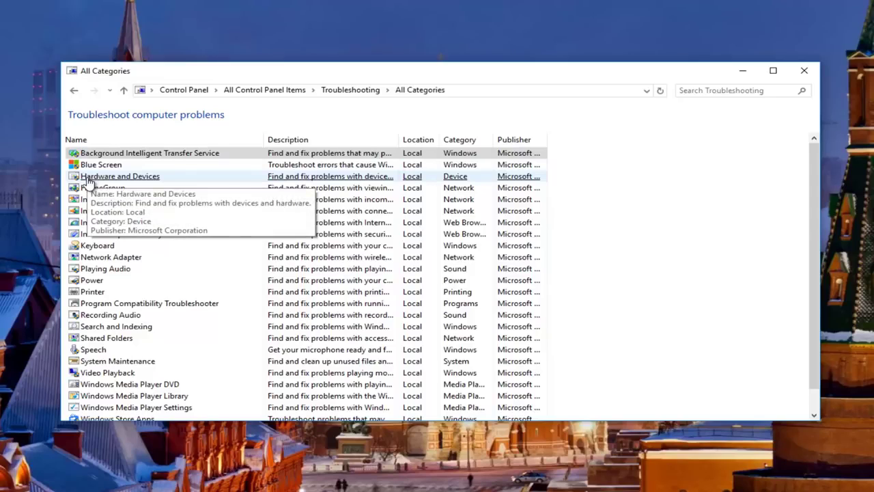
{"action": "left_click", "coordinate": [89, 177]}
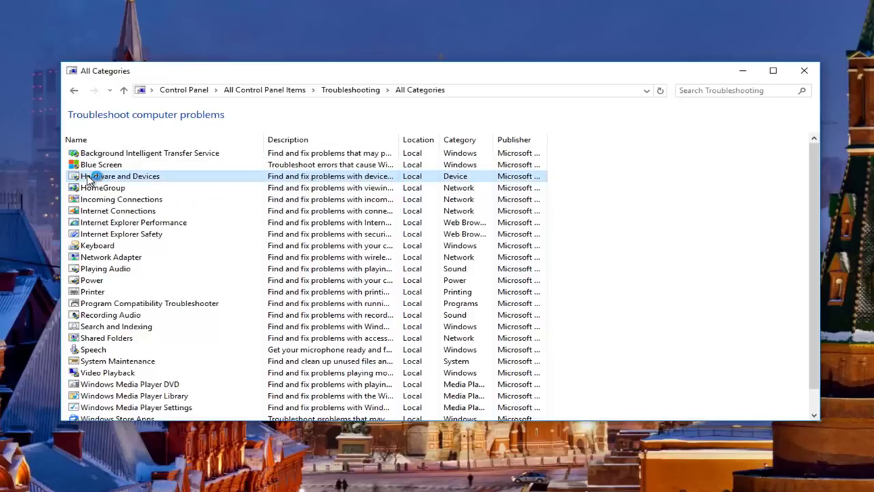
{"action": "double_click", "coordinate": [127, 177]}
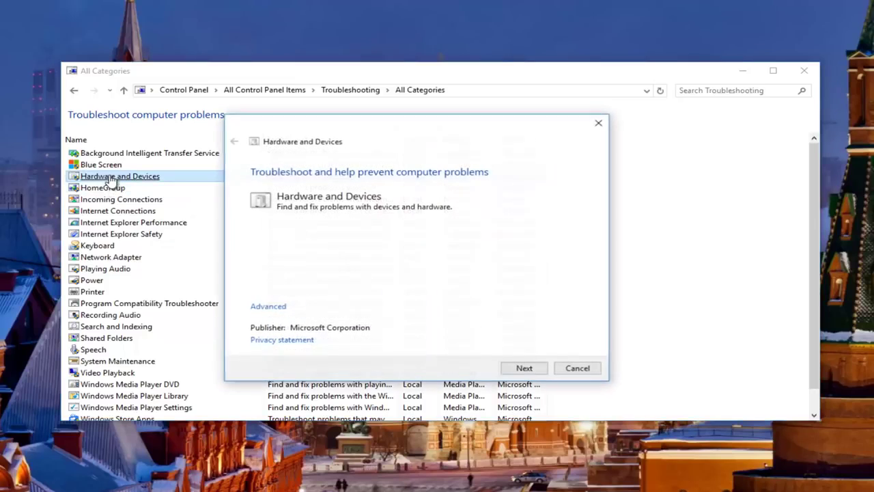
Run the Hardware and Devices scan until the Device Install Settings page appears
{"action": "left_click", "coordinate": [743, 73]}
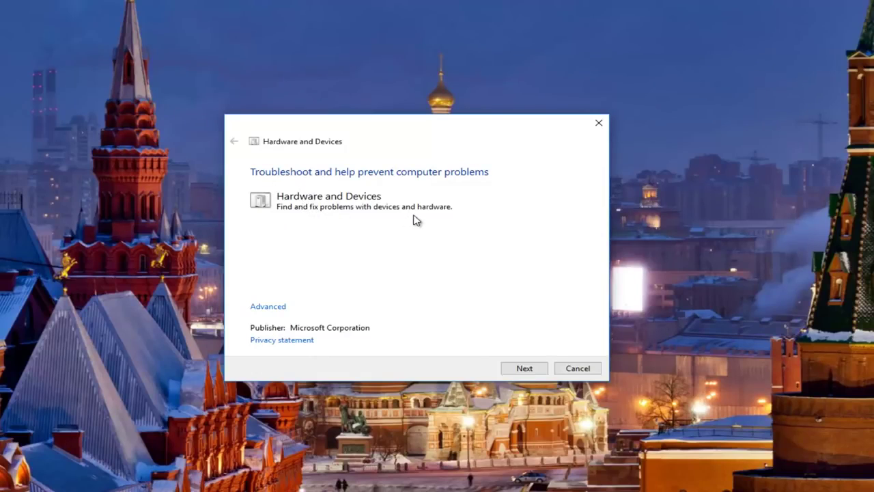
{"action": "left_click", "coordinate": [524, 369]}
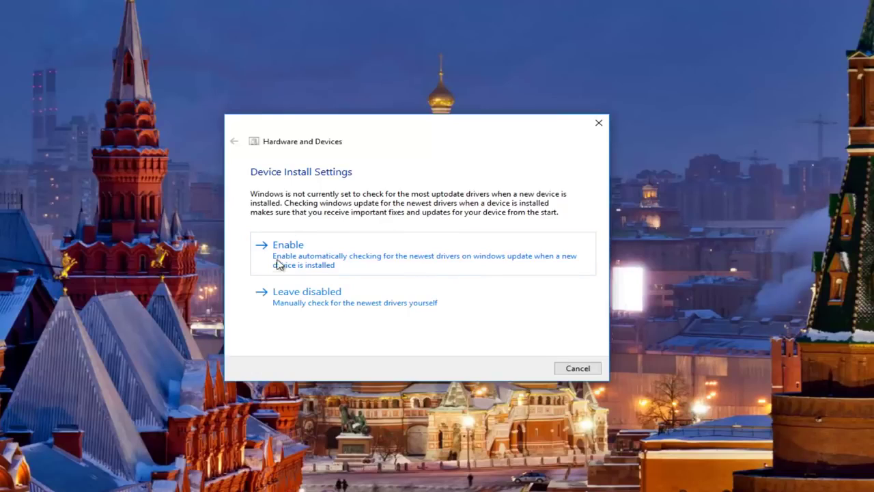
Enable automatic driver checking through Windows Update, then close the completed troubleshooter
{"action": "left_click", "coordinate": [303, 257]}
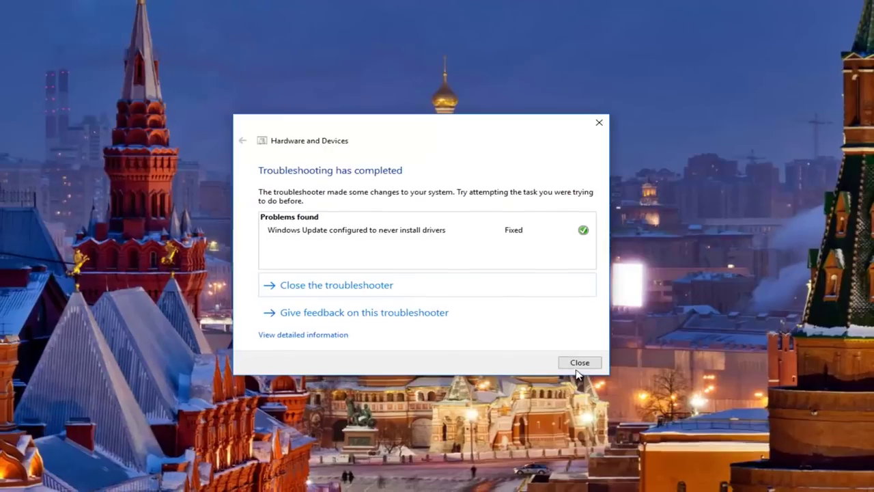
{"action": "left_click", "coordinate": [577, 367]}
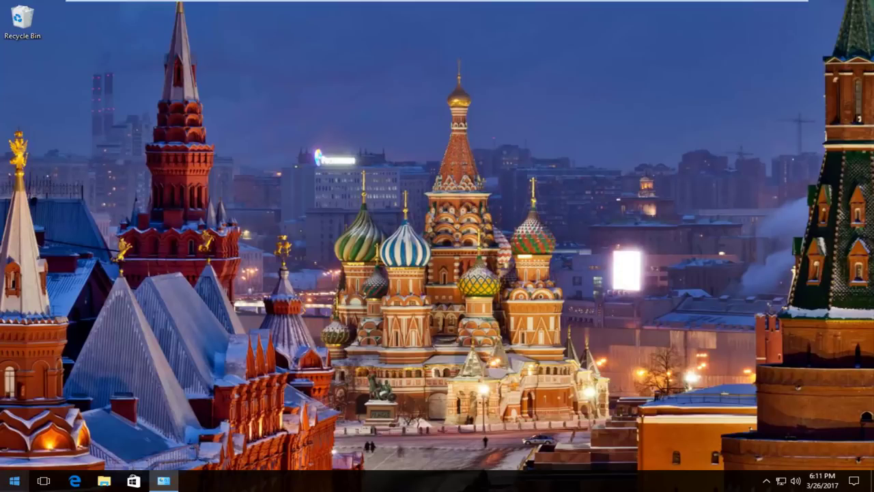
Search 'device manager', open Device Manager, and dismiss the OneDrive update-required notice
{"action": "left_click", "coordinate": [14, 480]}
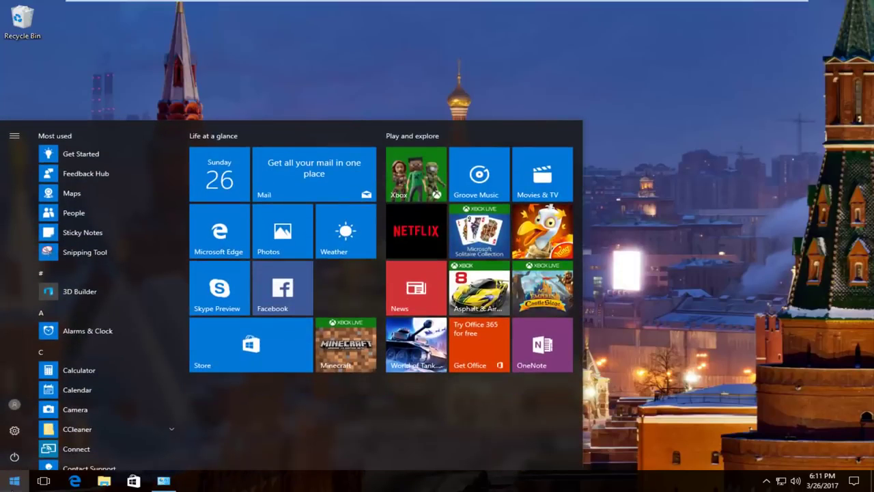
{"action": "type", "text": "device m"}
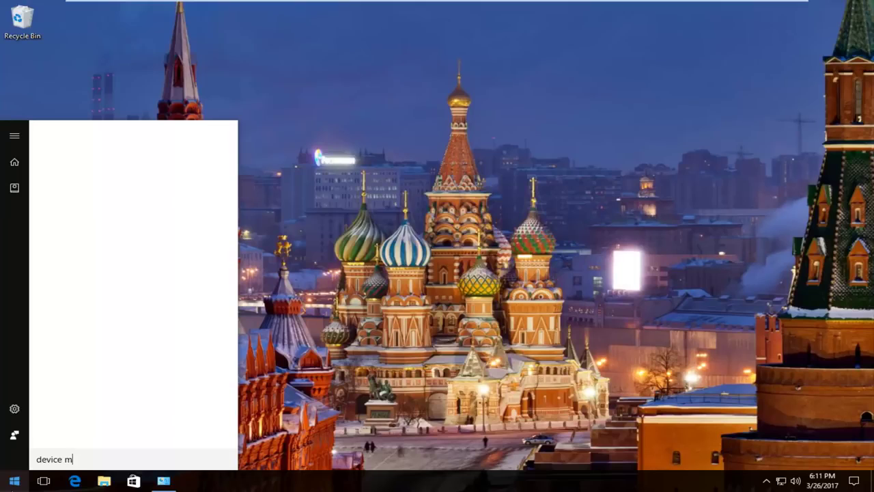
{"action": "type", "text": "a"}
{"action": "type", "text": "nager"}
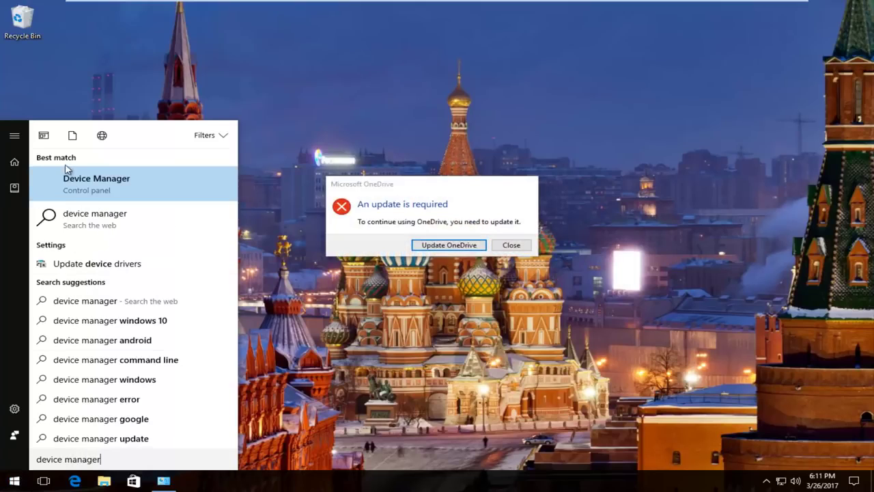
{"action": "left_click", "coordinate": [79, 191]}
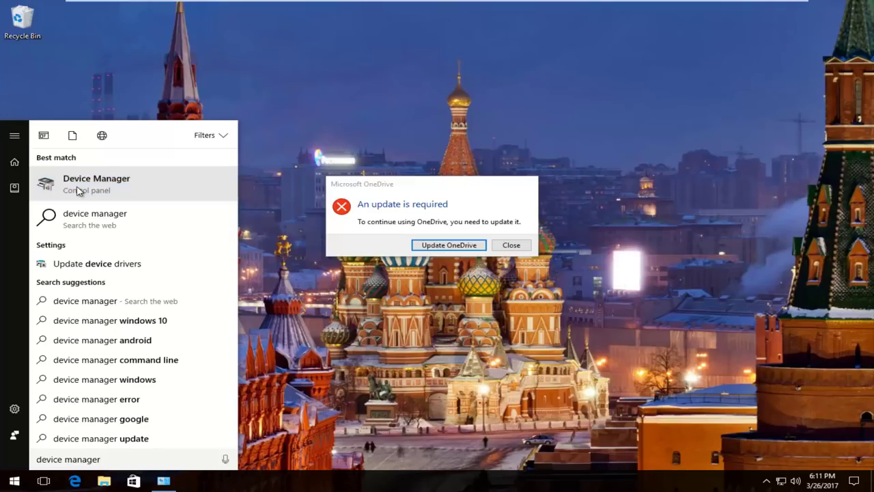
{"action": "left_click", "coordinate": [509, 245]}
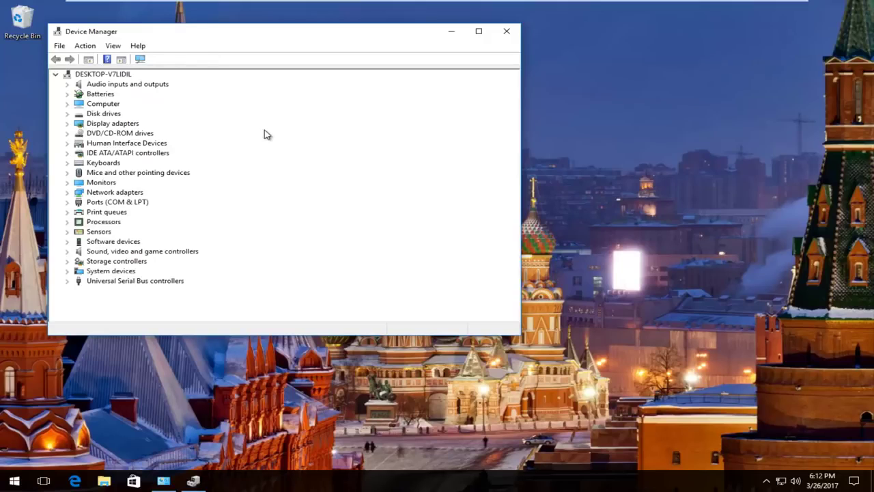
Center the Device Manager window, expand Batteries, and bring up the Microsoft AC Adapter's context menu
{"action": "left_click_drag", "start_coordinate": [266, 38], "coordinate": [435, 49]}
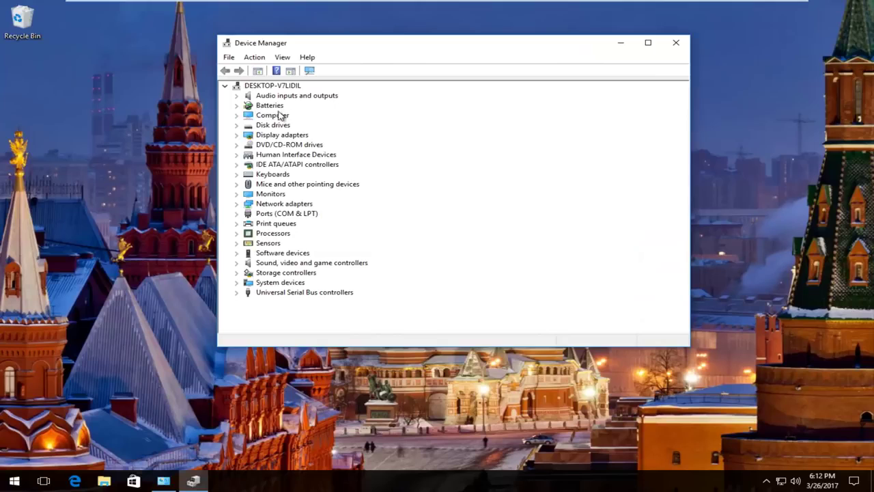
{"action": "left_click", "coordinate": [236, 106]}
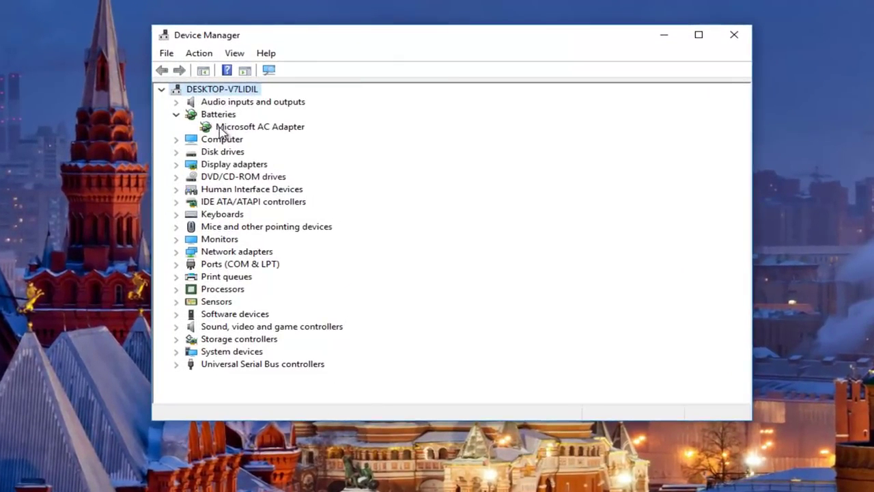
{"action": "left_click", "coordinate": [207, 130]}
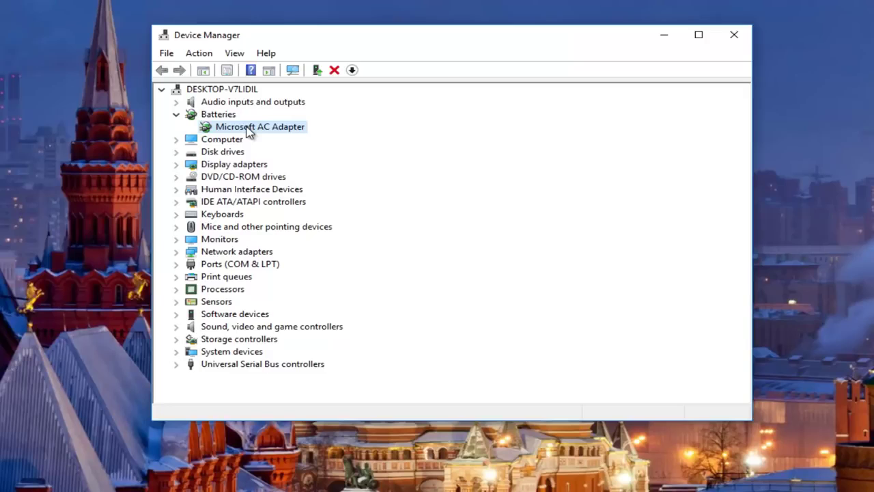
{"action": "right_click", "coordinate": [247, 129]}
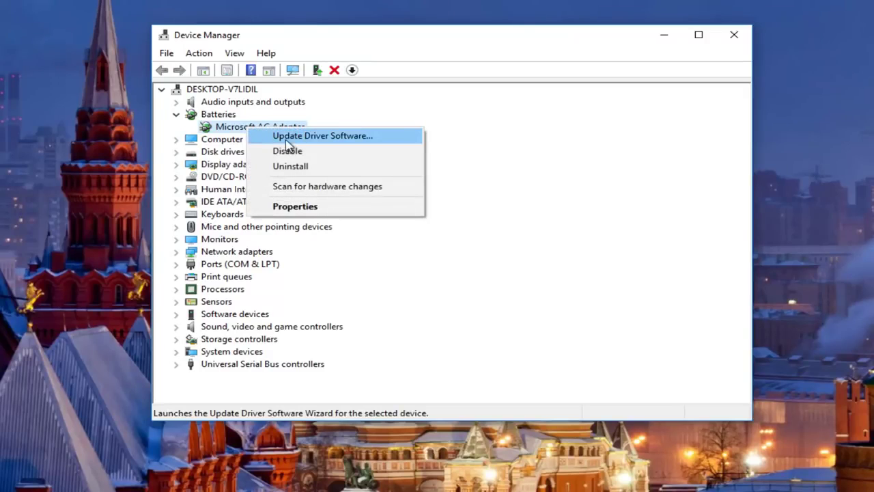
Search automatically for an updated Microsoft AC Adapter driver, then close the wizard
{"action": "left_click", "coordinate": [357, 140]}
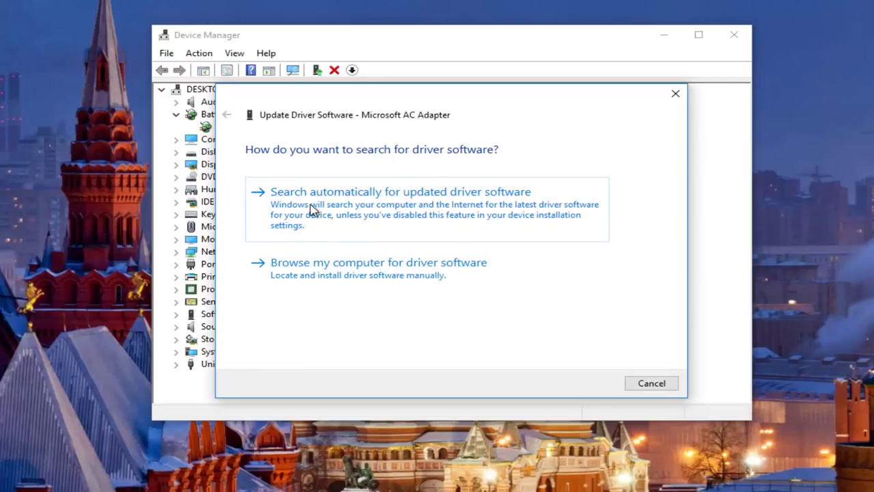
{"action": "left_click", "coordinate": [467, 205]}
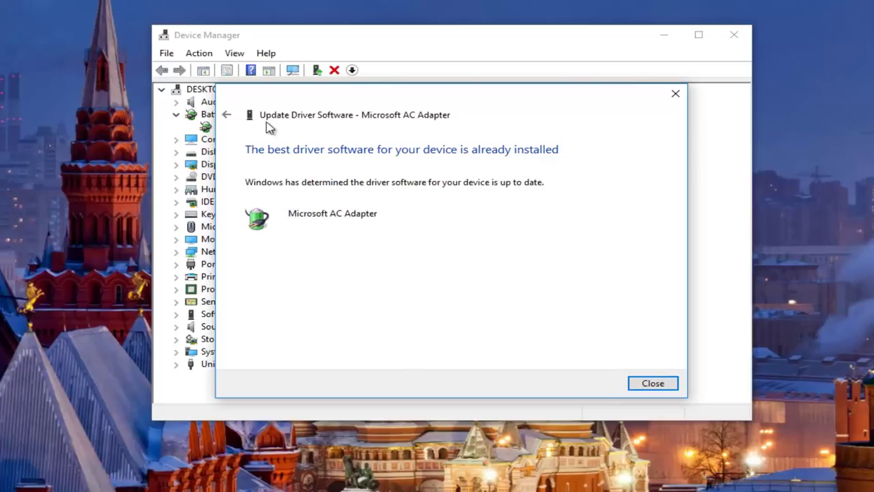
{"action": "left_click", "coordinate": [672, 94]}
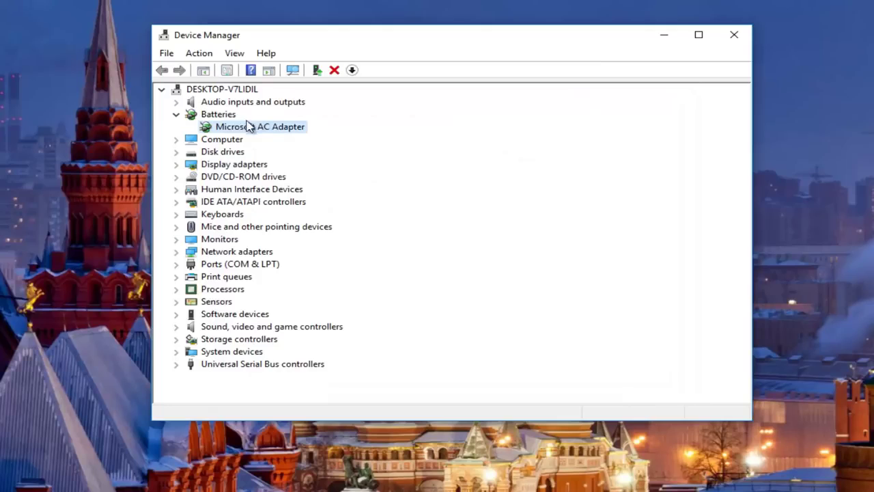
{"action": "right_click", "coordinate": [232, 133]}
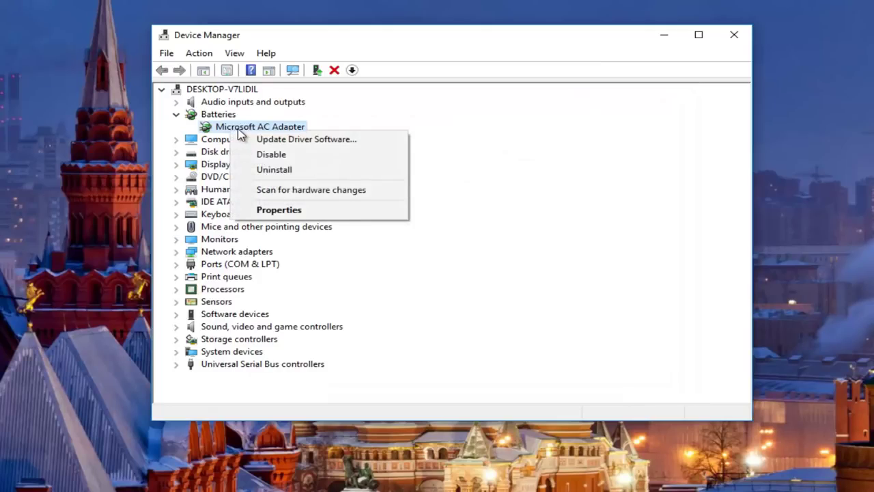
{"action": "left_click", "coordinate": [262, 210]}
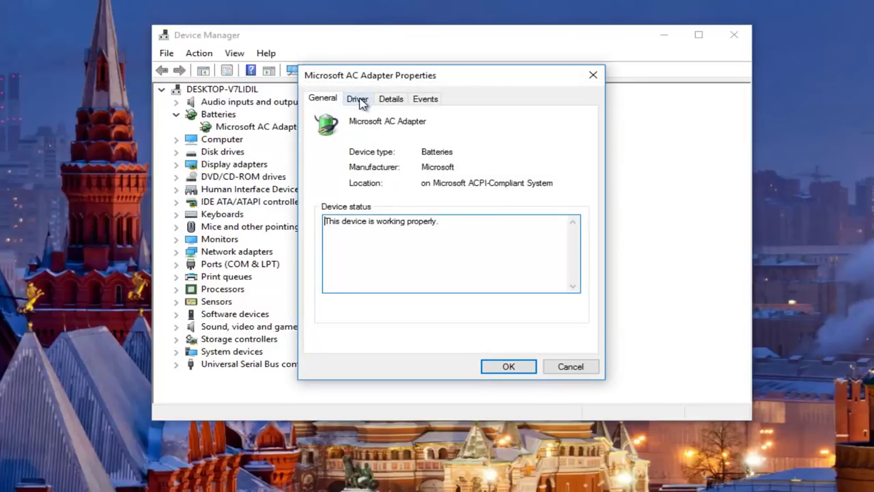
{"action": "left_click", "coordinate": [391, 101]}
{"action": "left_click", "coordinate": [367, 104]}
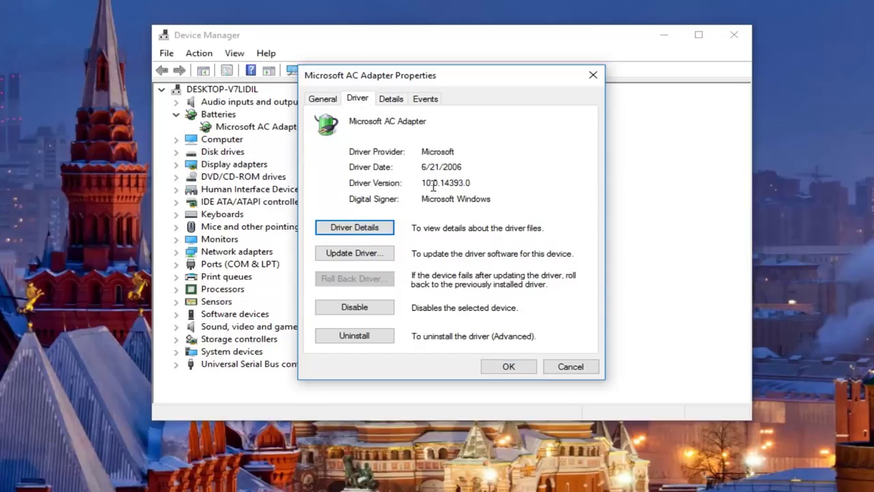
{"action": "left_click_drag", "start_coordinate": [431, 182], "coordinate": [462, 183]}
{"action": "left_click", "coordinate": [463, 181]}
{"action": "left_click", "coordinate": [592, 75]}
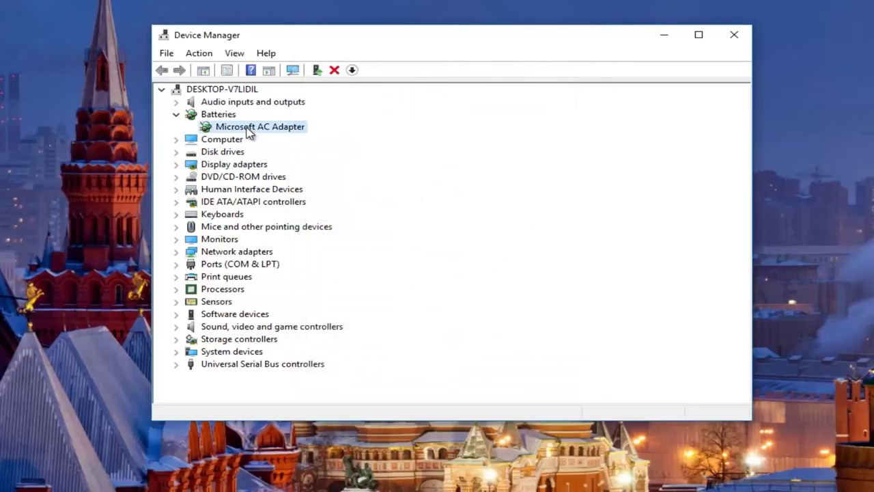
Open the Microsoft AC Adapter's driver update wizard, dismiss it unused, and close Device Manager
{"action": "right_click", "coordinate": [249, 133]}
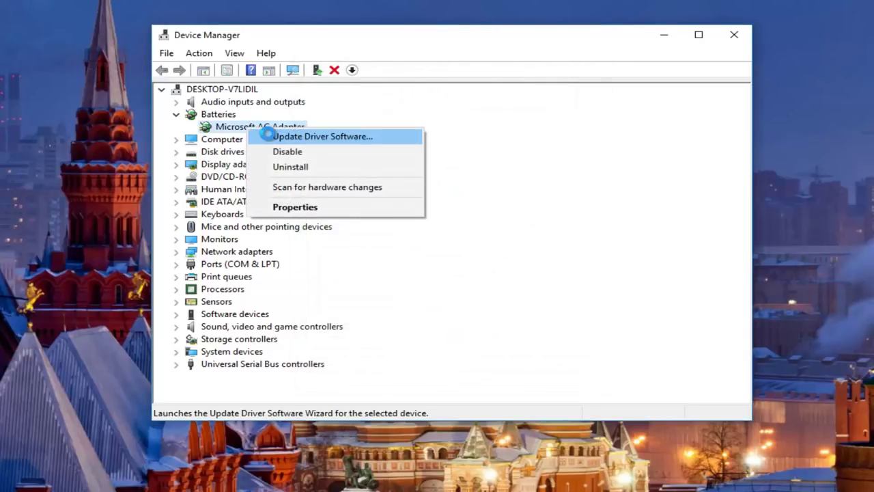
{"action": "left_click", "coordinate": [269, 135]}
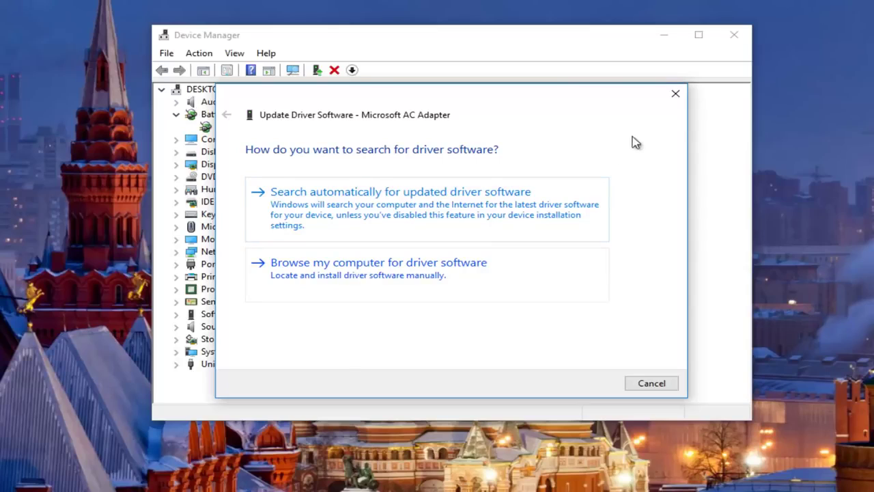
{"action": "left_click", "coordinate": [676, 93]}
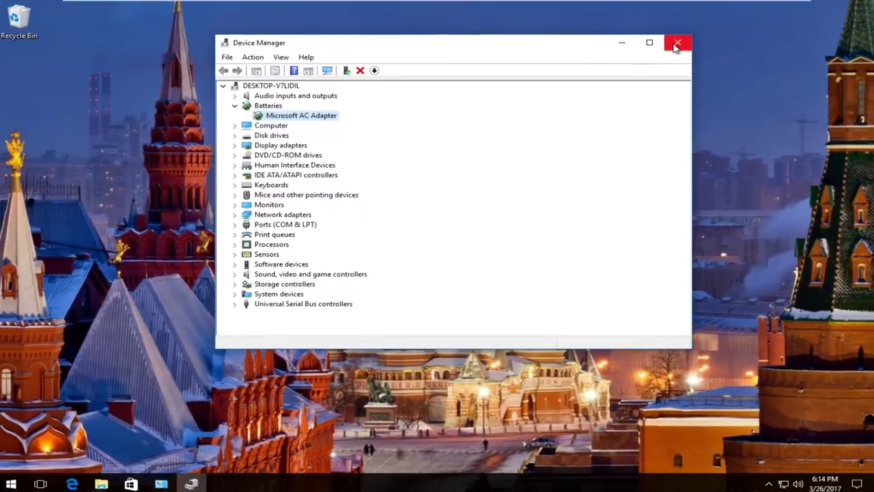
{"action": "left_click", "coordinate": [714, 37]}
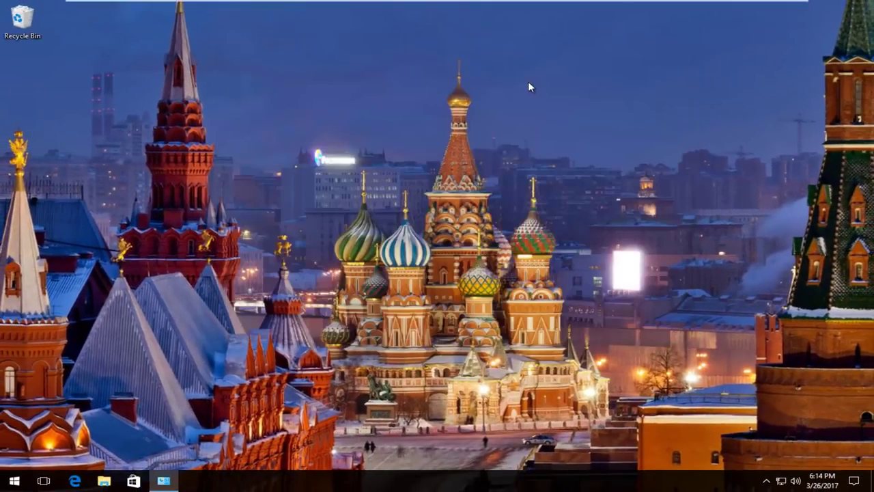